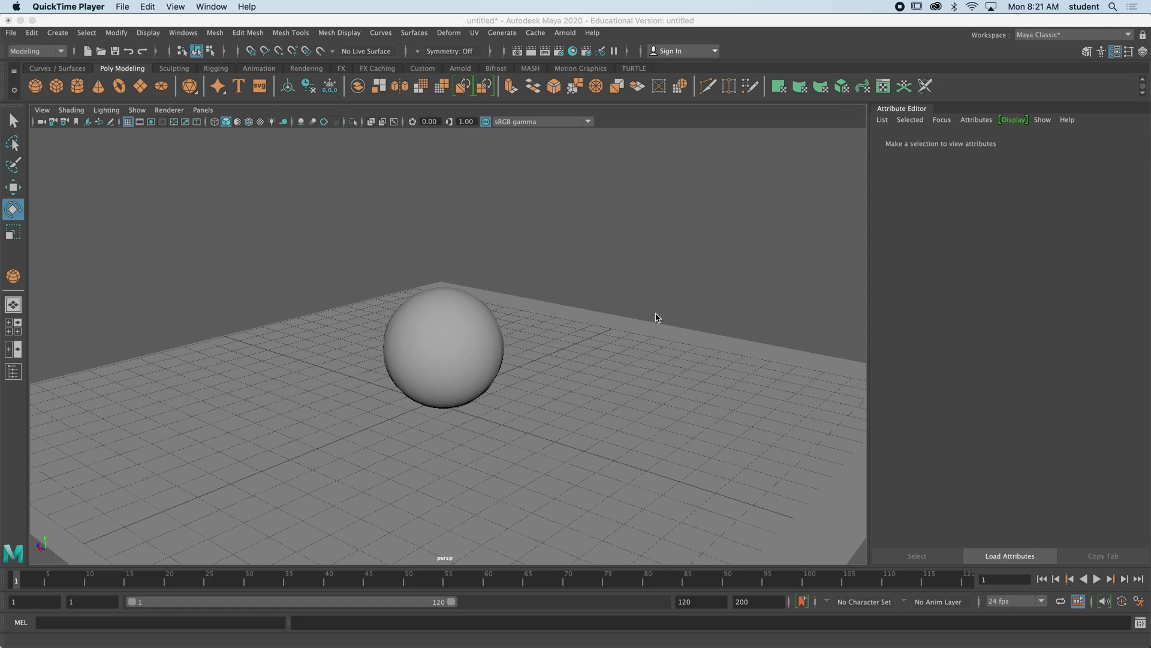
Step: Orbit around the sphere to lower the horizon, then clear the selection
mouse_move(656, 318)
alt+mouse_down()
mouse_move(673, 336)
mouse_move(663, 336)
alt+mouse_up()
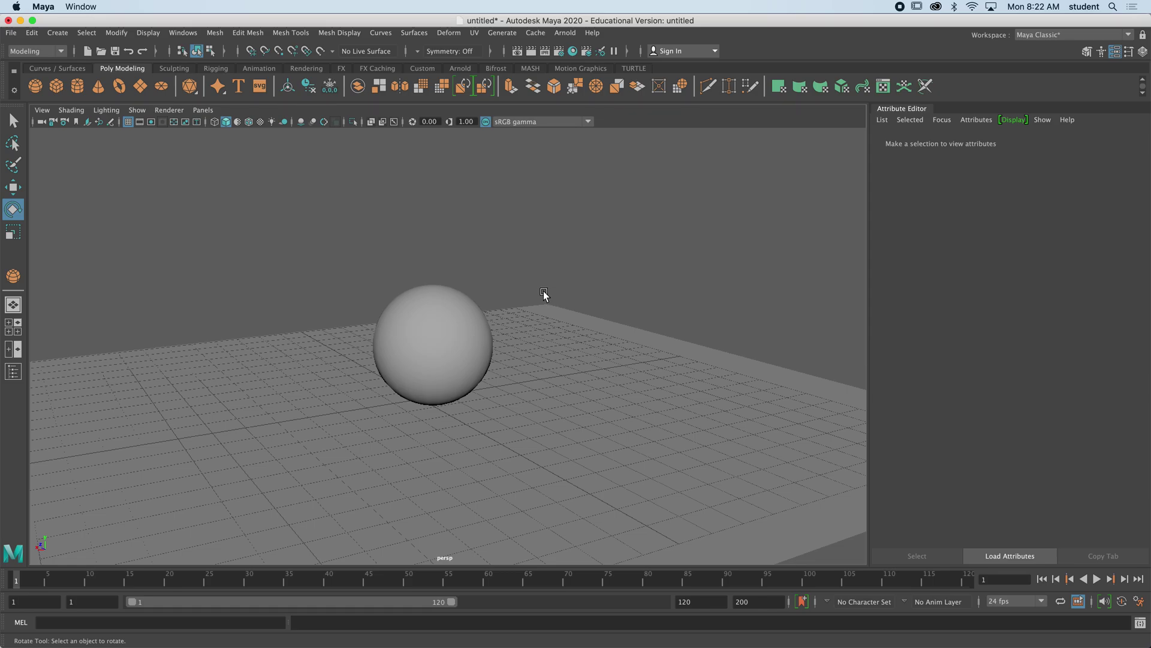
alt+drag(542, 296, 537, 329)
click(424, 360)
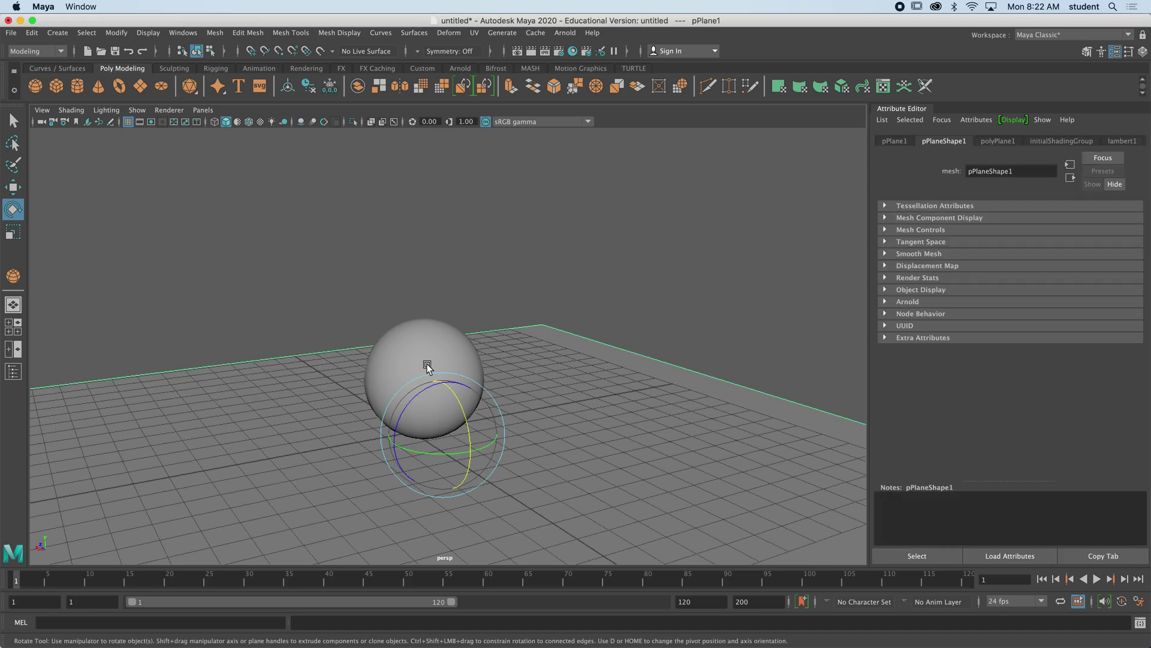
key(w)
click(373, 222)
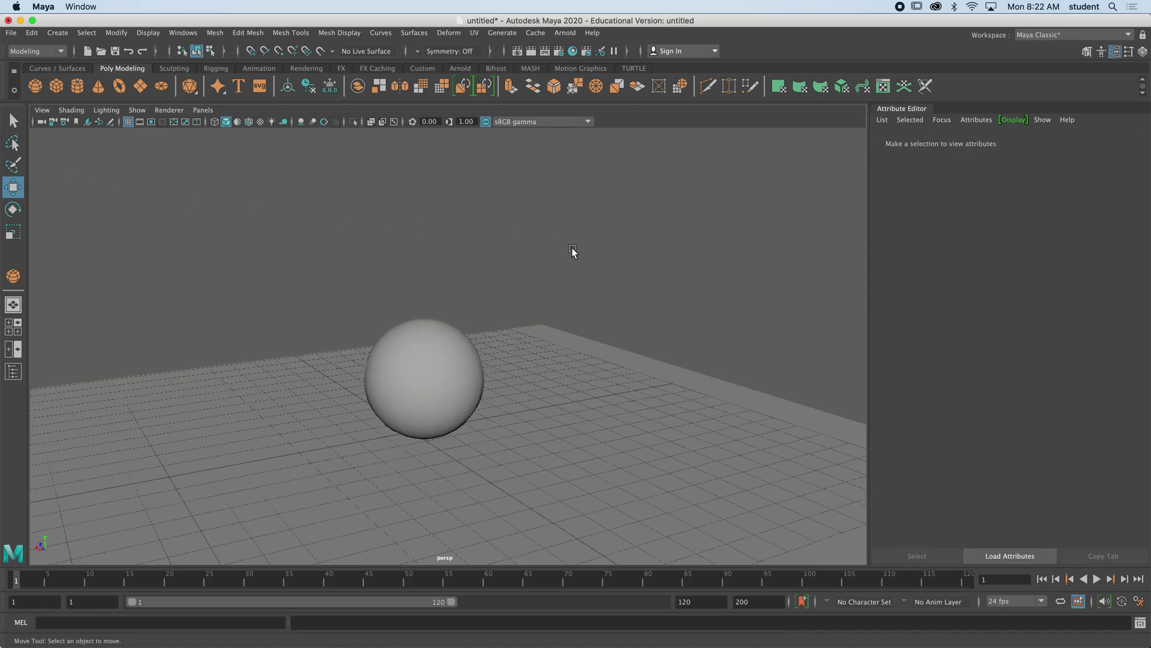
Step: Start an Arnold render and move the RenderView down-left beside the reframed sphere
click(565, 33)
click(578, 55)
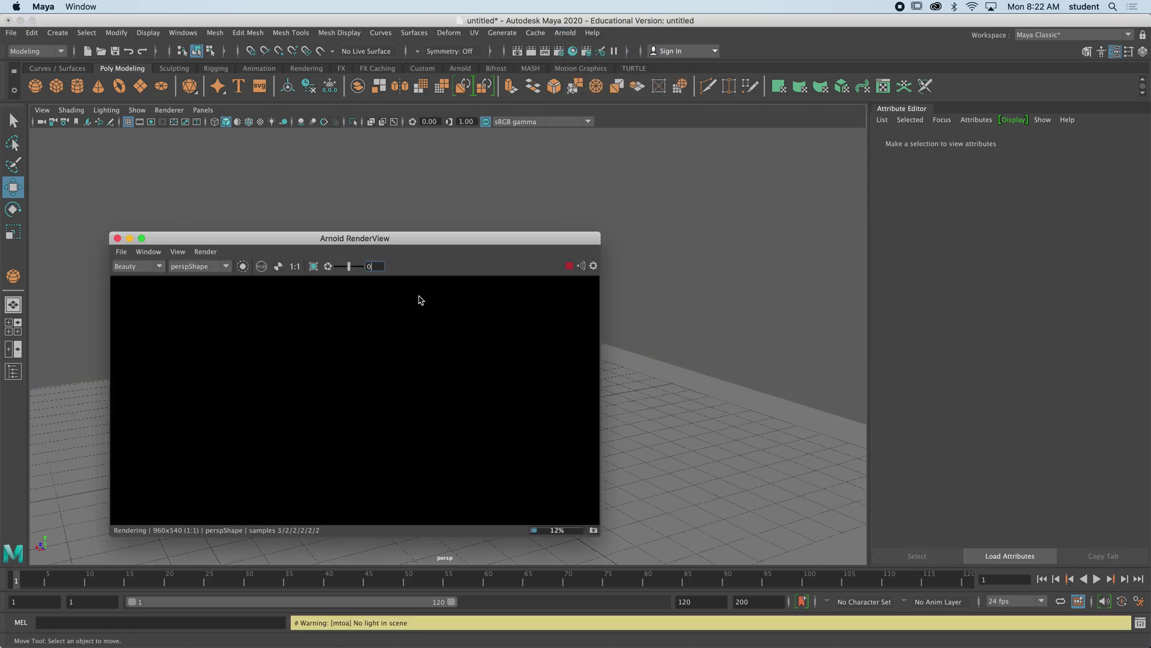
drag(455, 234, 389, 300)
click(642, 260)
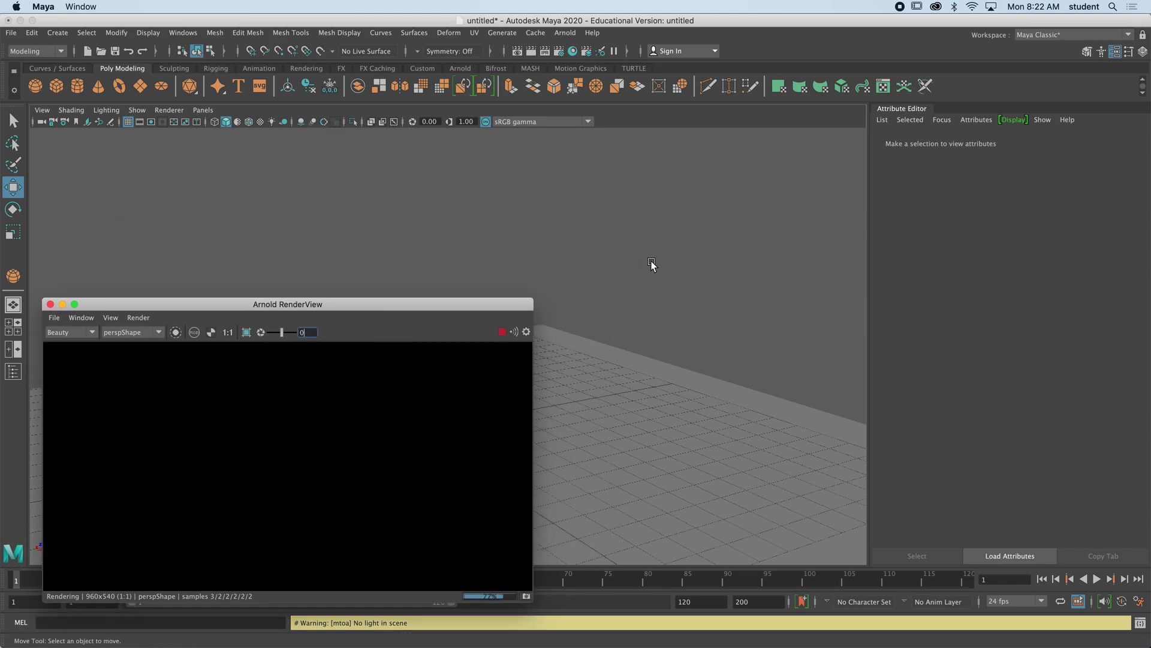
alt+drag(744, 222, 581, 258)
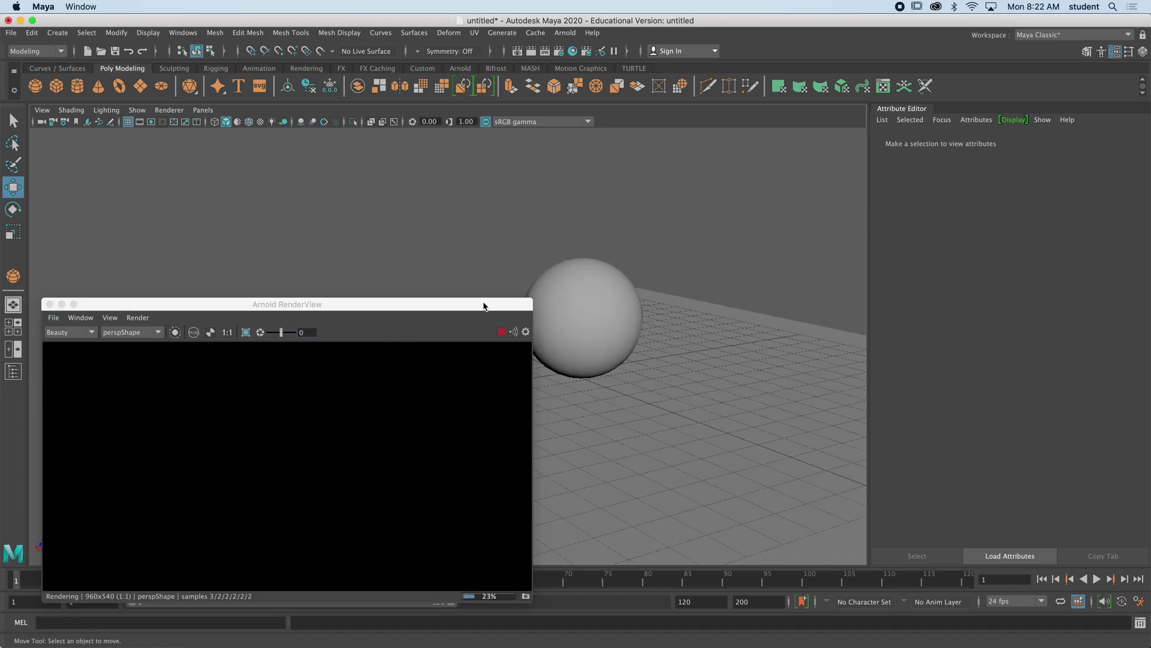
drag(483, 304, 448, 309)
Step: Browse the Arnold menu to the Lights submenu holding Physical Sky
click(502, 33)
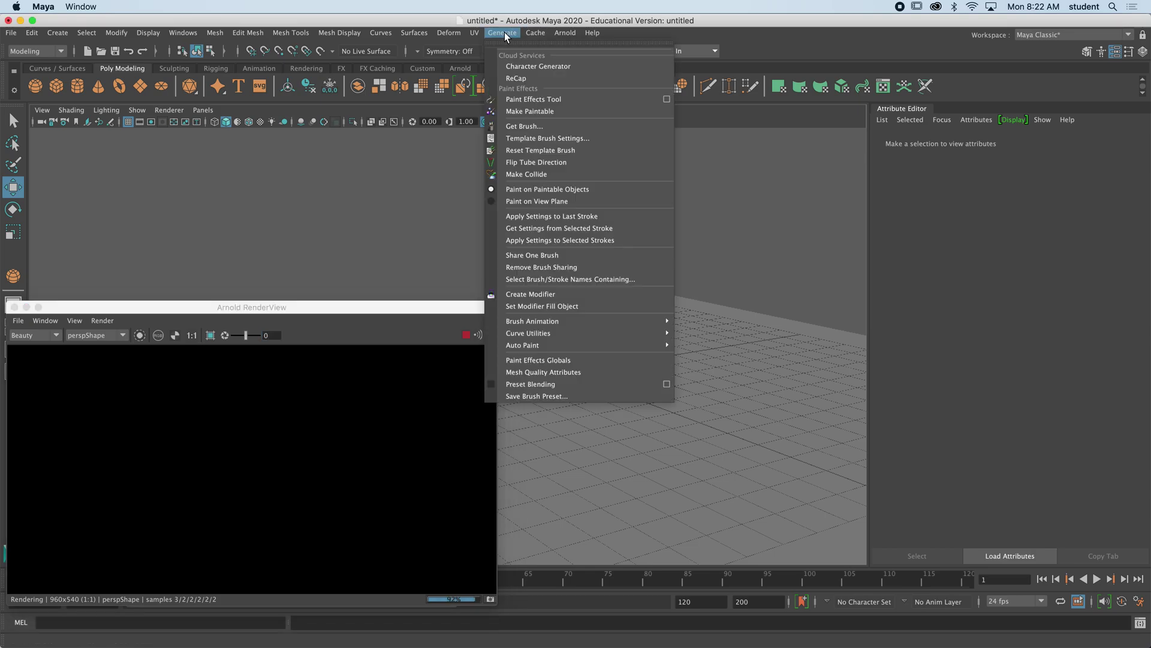
mouse_move(566, 34)
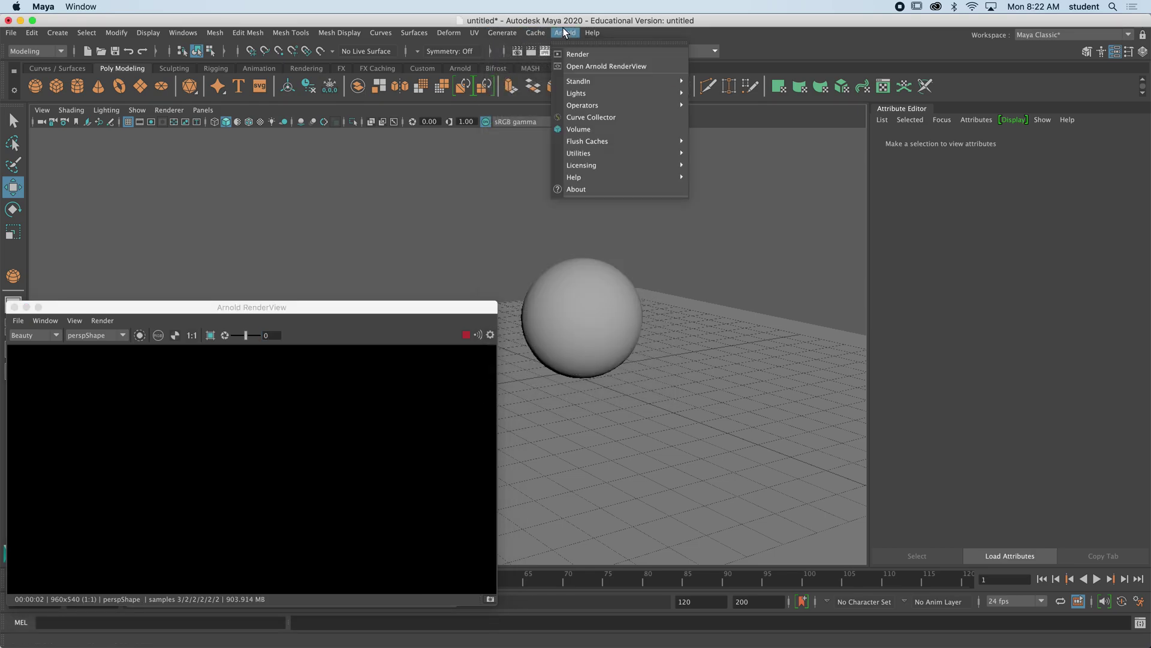
mouse_move(580, 93)
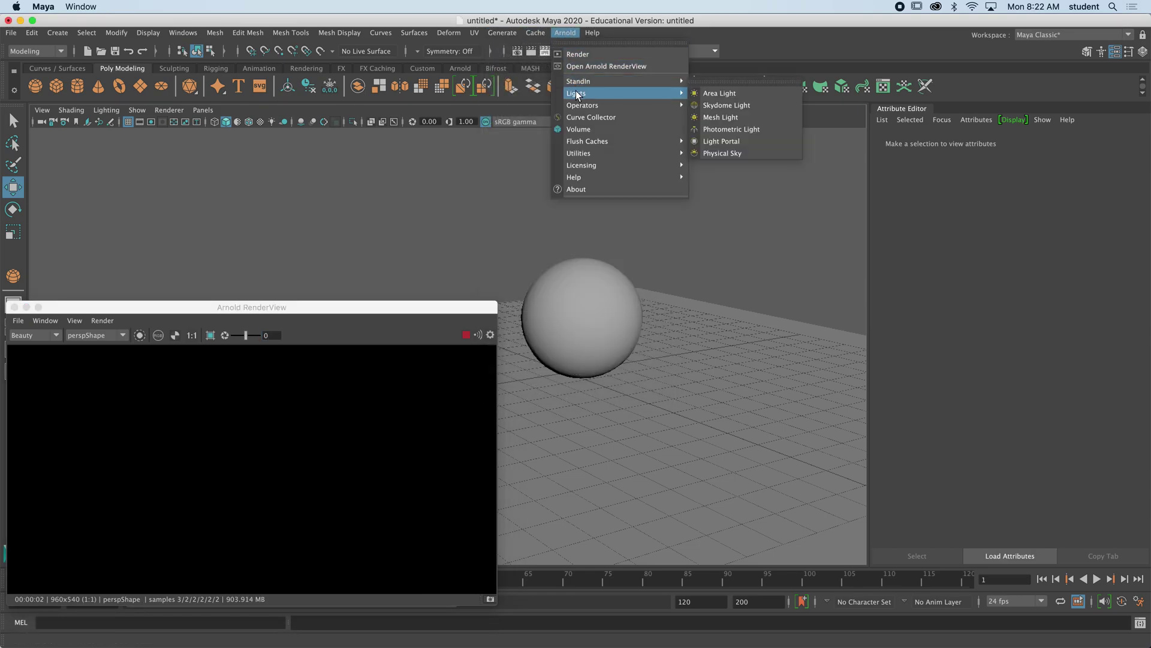
Step: Add a Physical Sky light, tumble the viewport, and shift the RenderView up-left
click(730, 155)
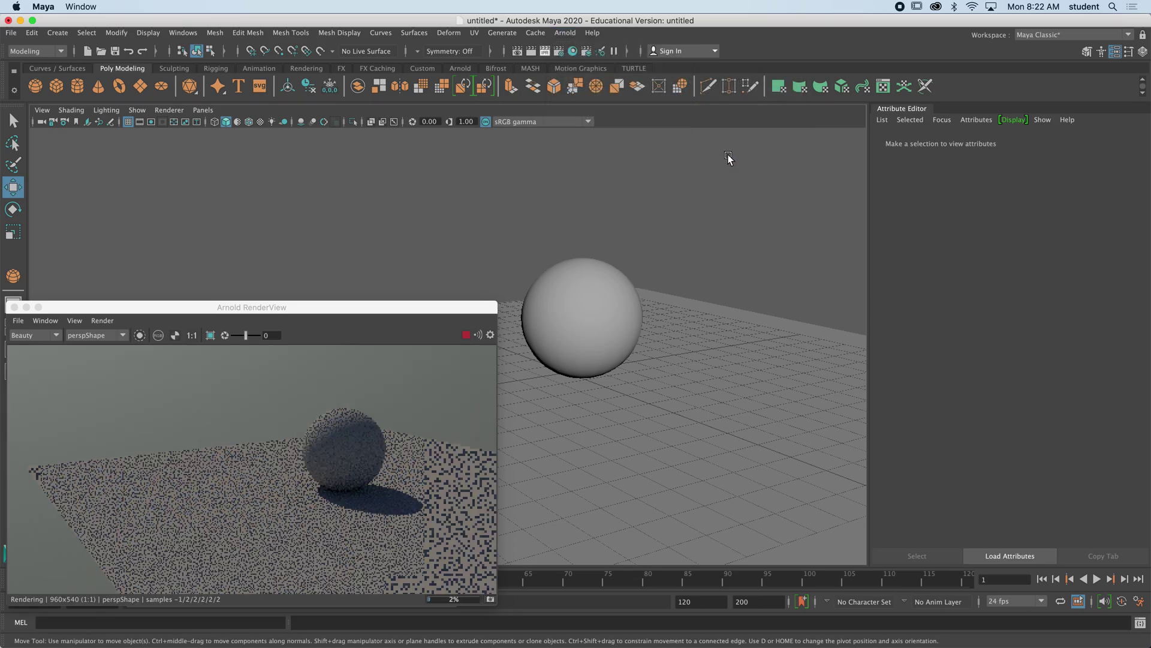
drag(369, 310, 353, 285)
alt+drag(613, 406, 656, 384)
alt+drag(615, 461, 643, 402)
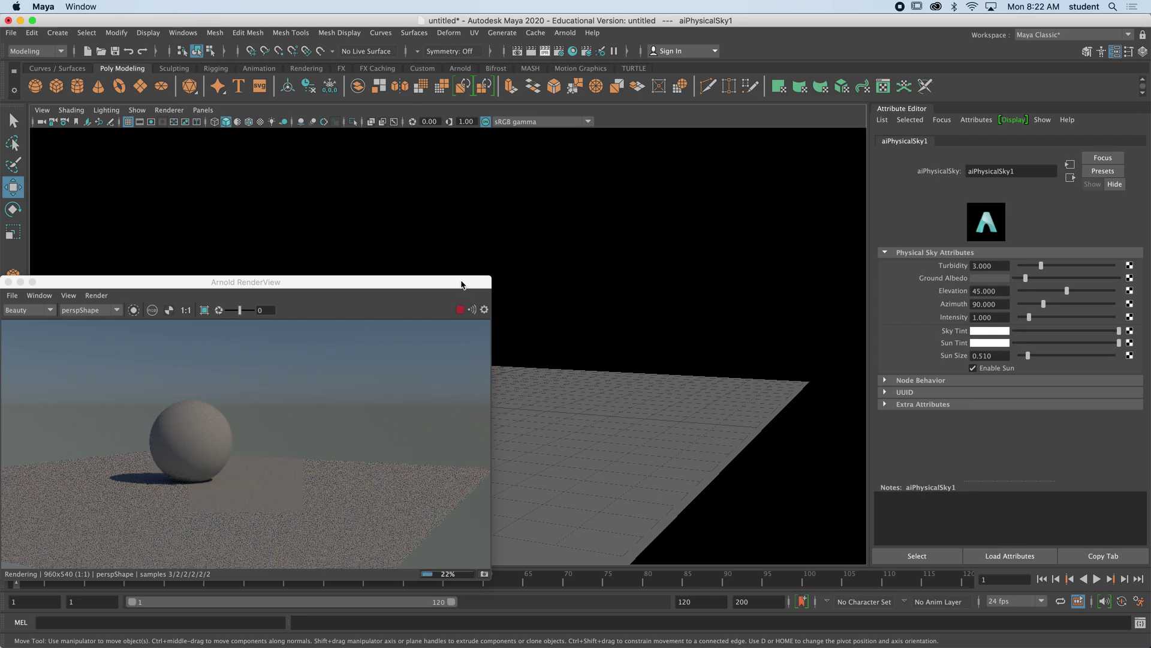
drag(462, 284, 457, 254)
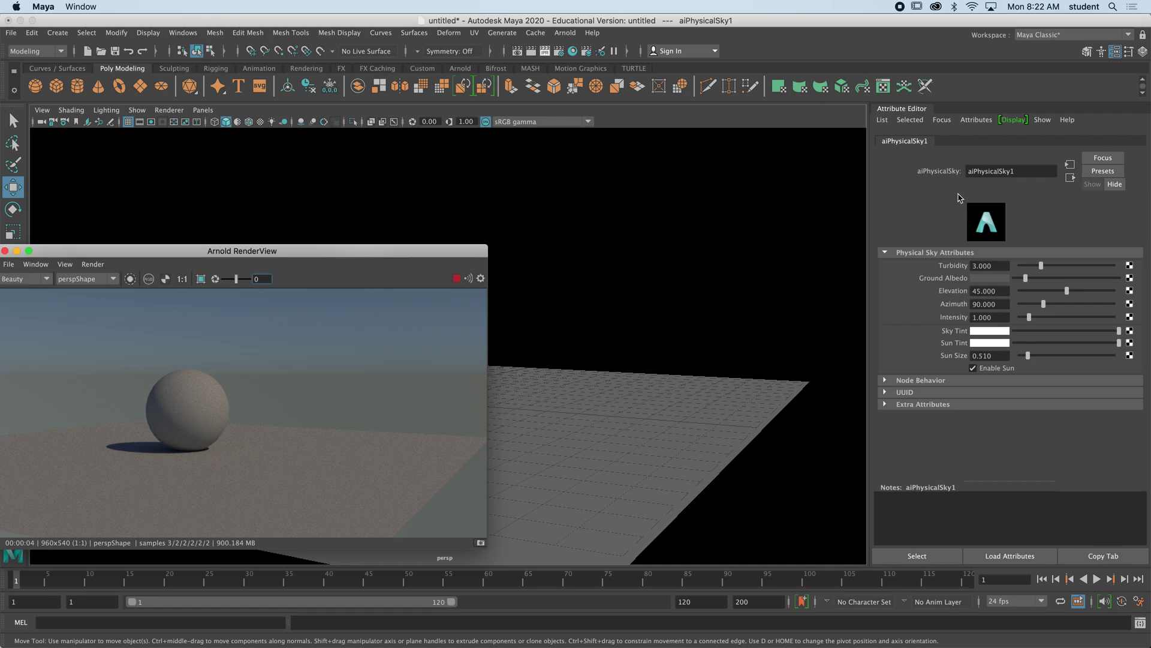
Step: Reopen the Attribute Editor, select the sky dome light, and set its Intensity to 3
click(1117, 53)
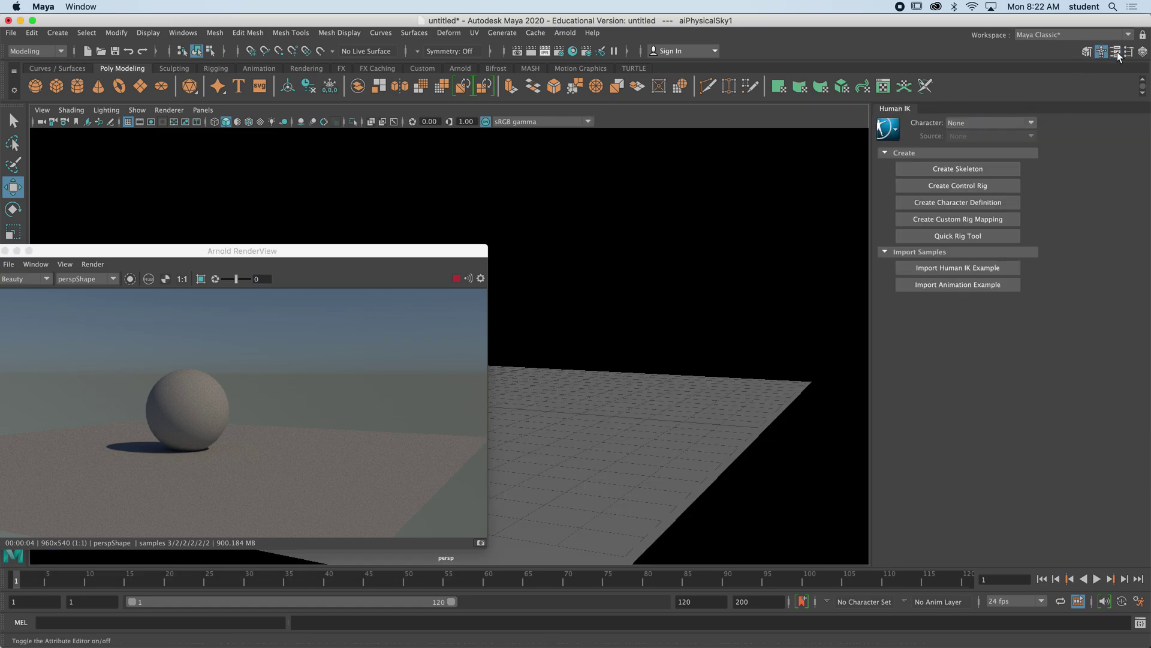
click(1116, 53)
click(1117, 53)
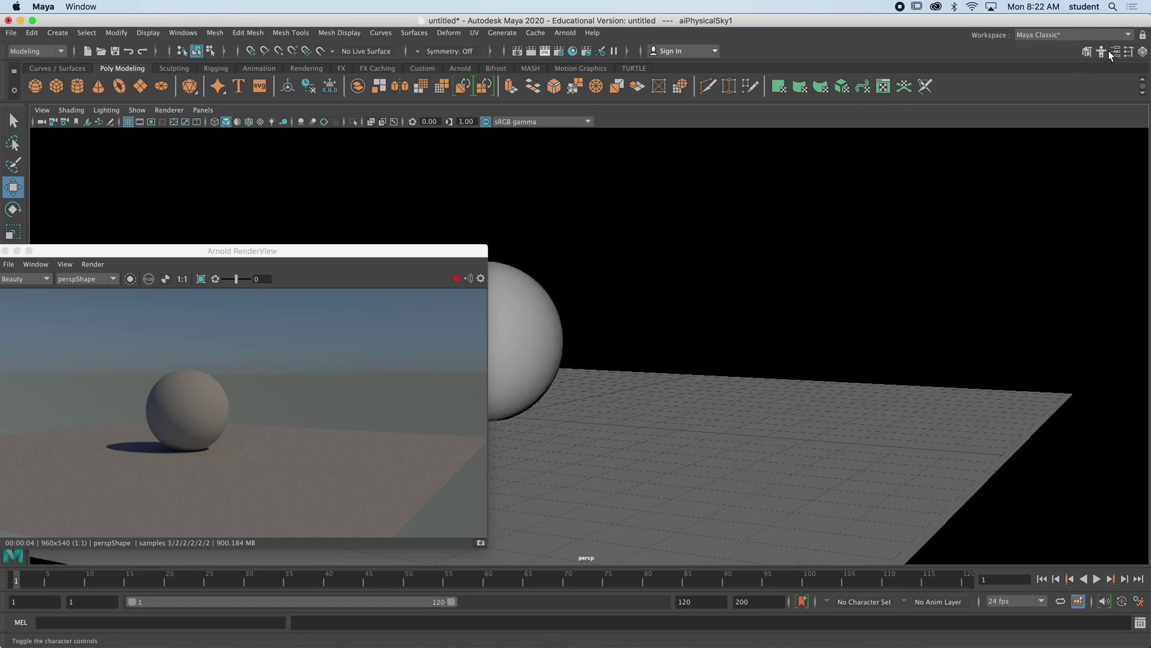
click(1116, 53)
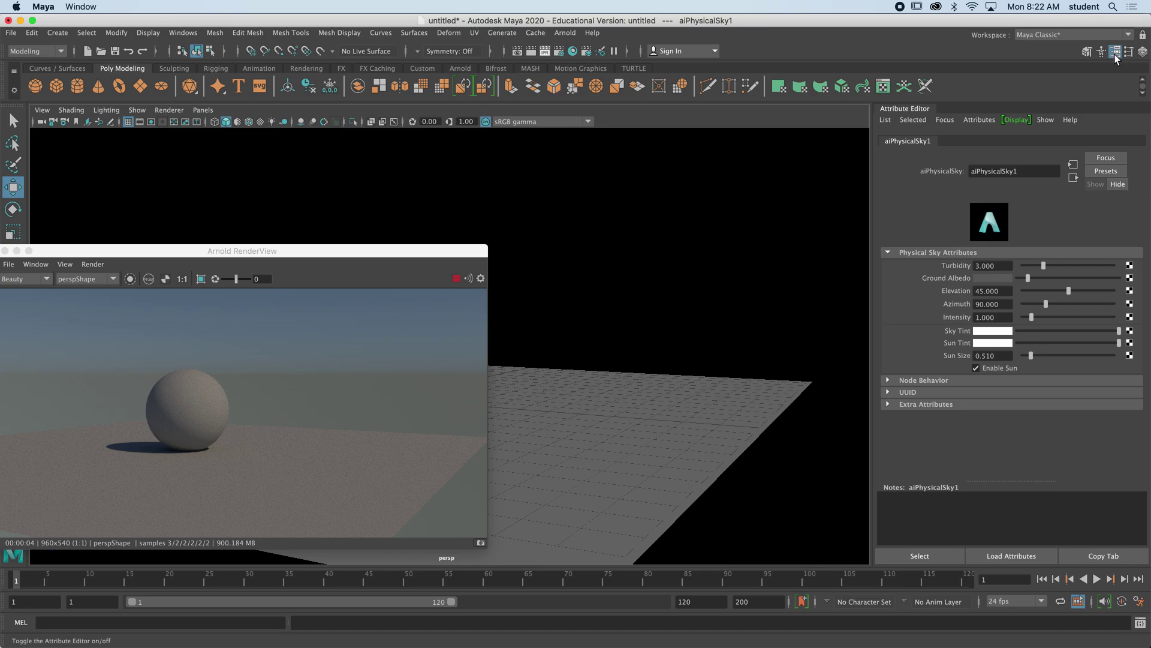
click(616, 194)
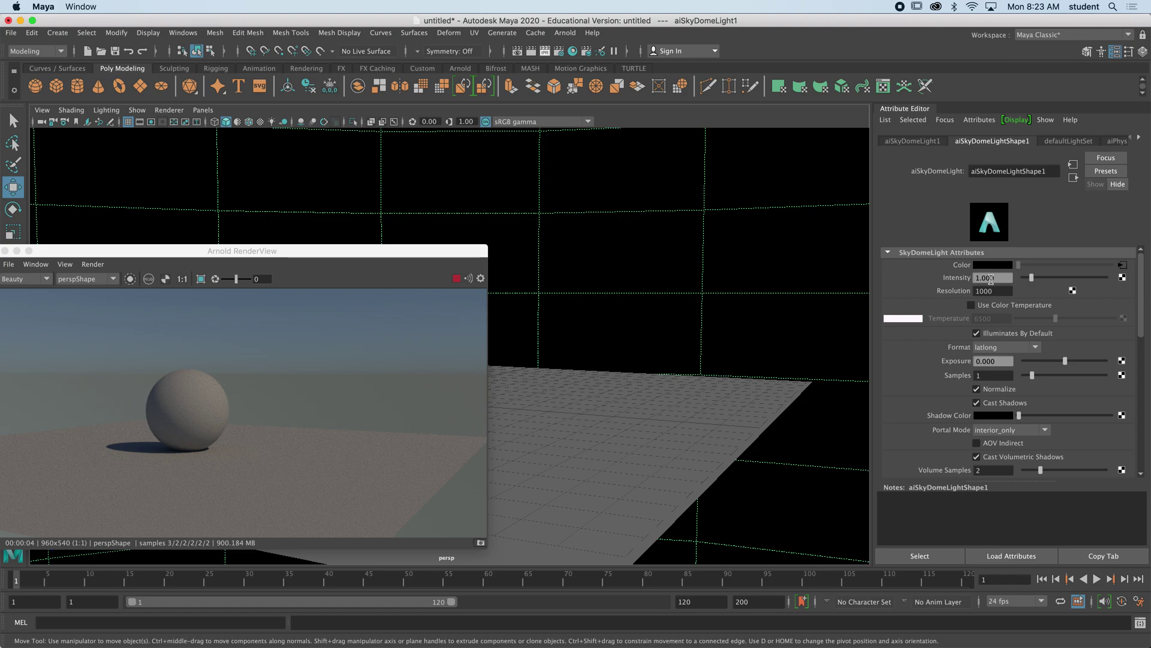
drag(1005, 279, 969, 275)
key(Return)
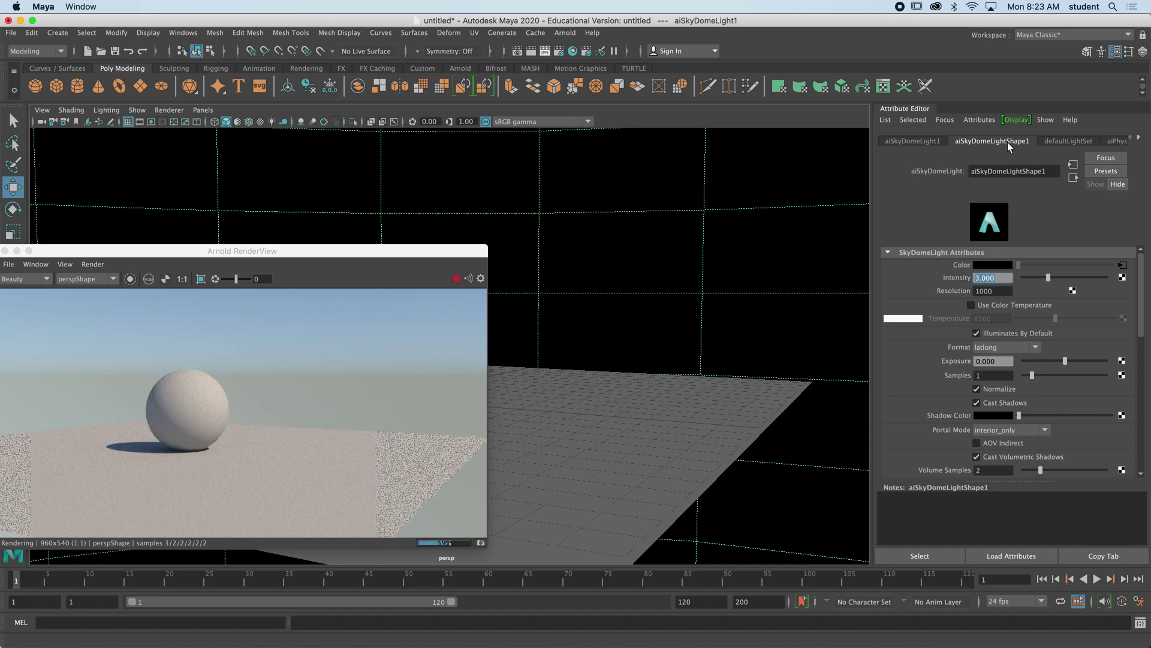
Step: Show the Physical Sky attributes, commit turbidity, and reframe the render window and camera
click(1111, 140)
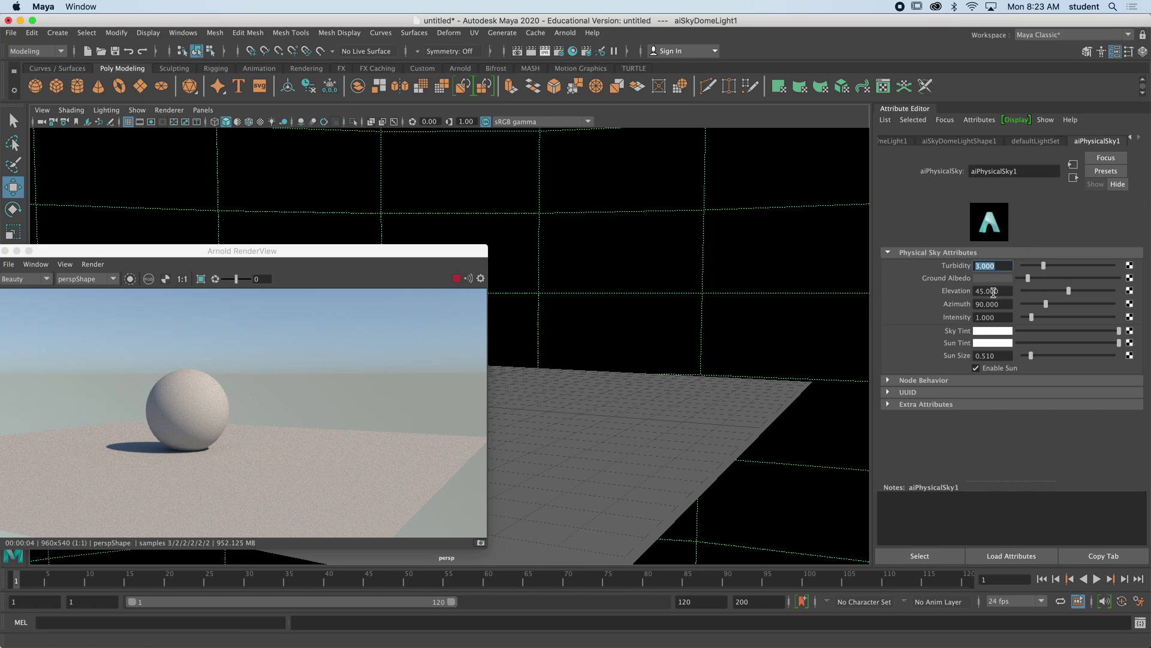
key(Tab)
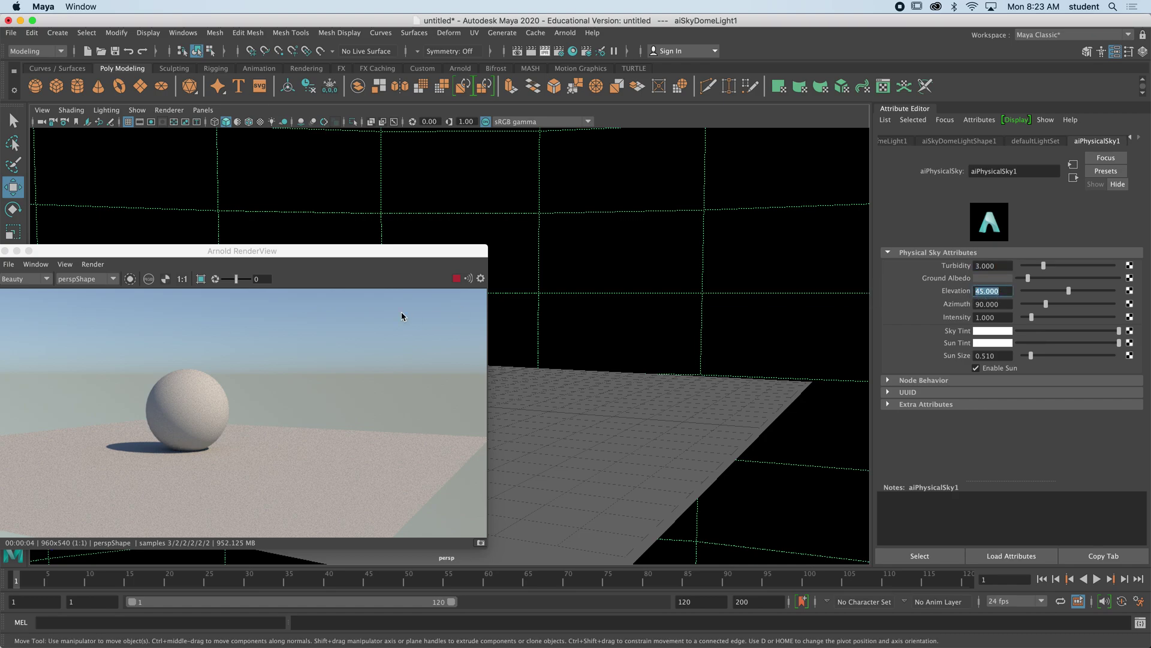
drag(246, 252, 311, 258)
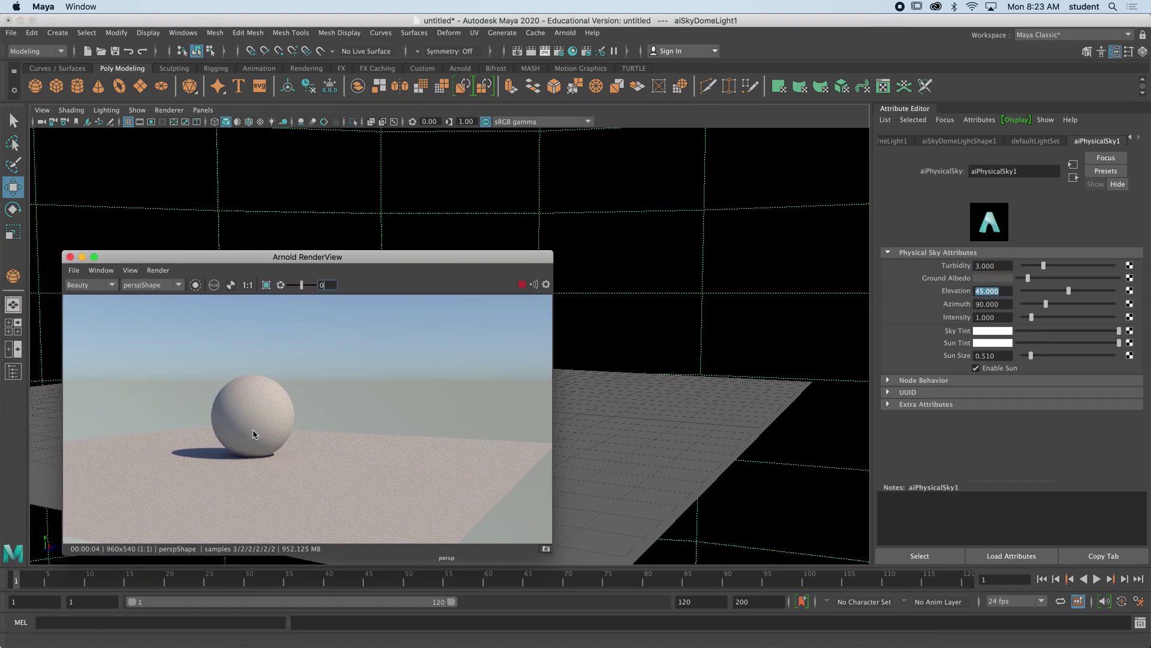
alt+drag(576, 408, 657, 361)
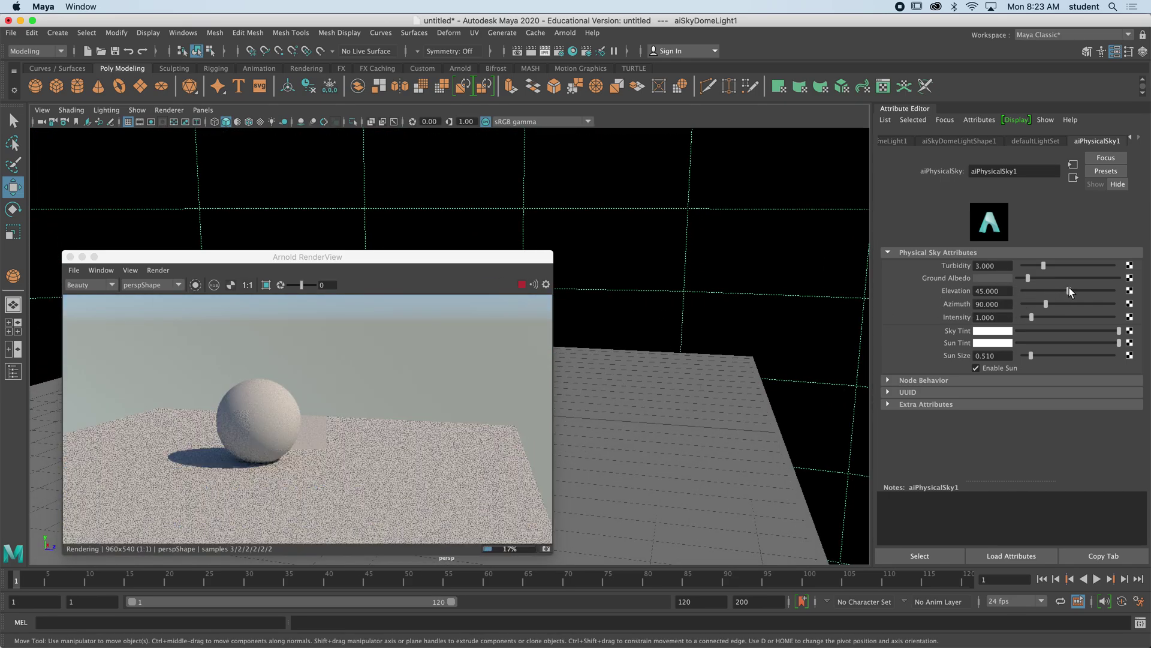
Step: Sweep the sun elevation through low and high values, settling at 37.703
drag(1070, 288, 1024, 289)
alt+drag(591, 329, 753, 334)
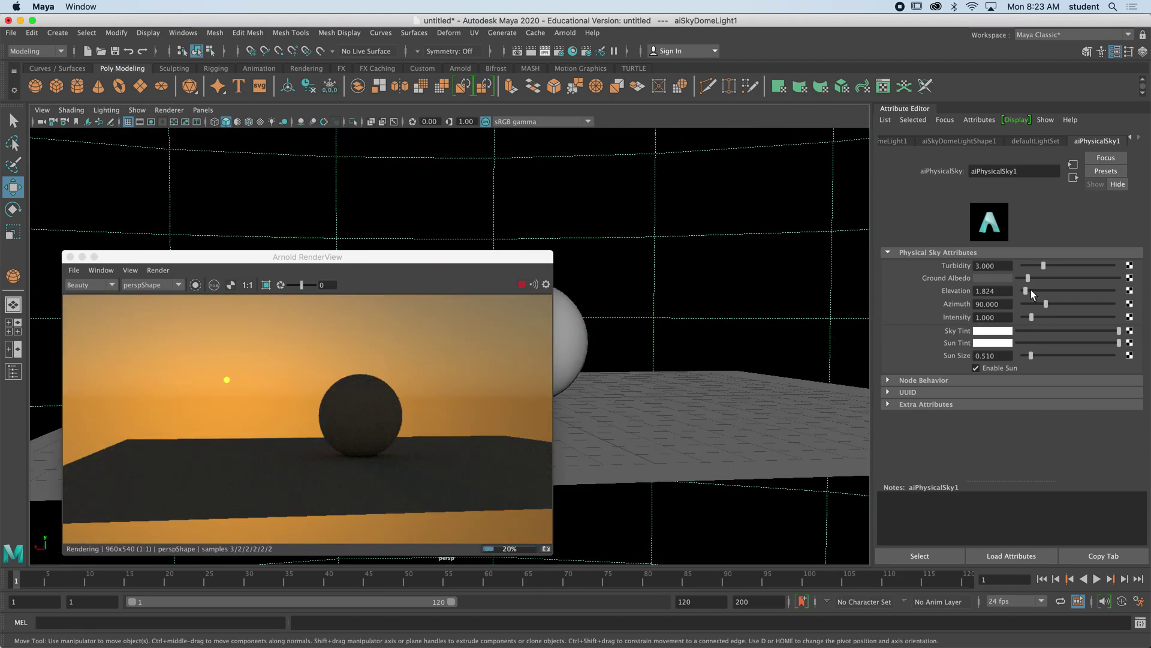
drag(1029, 290, 1114, 289)
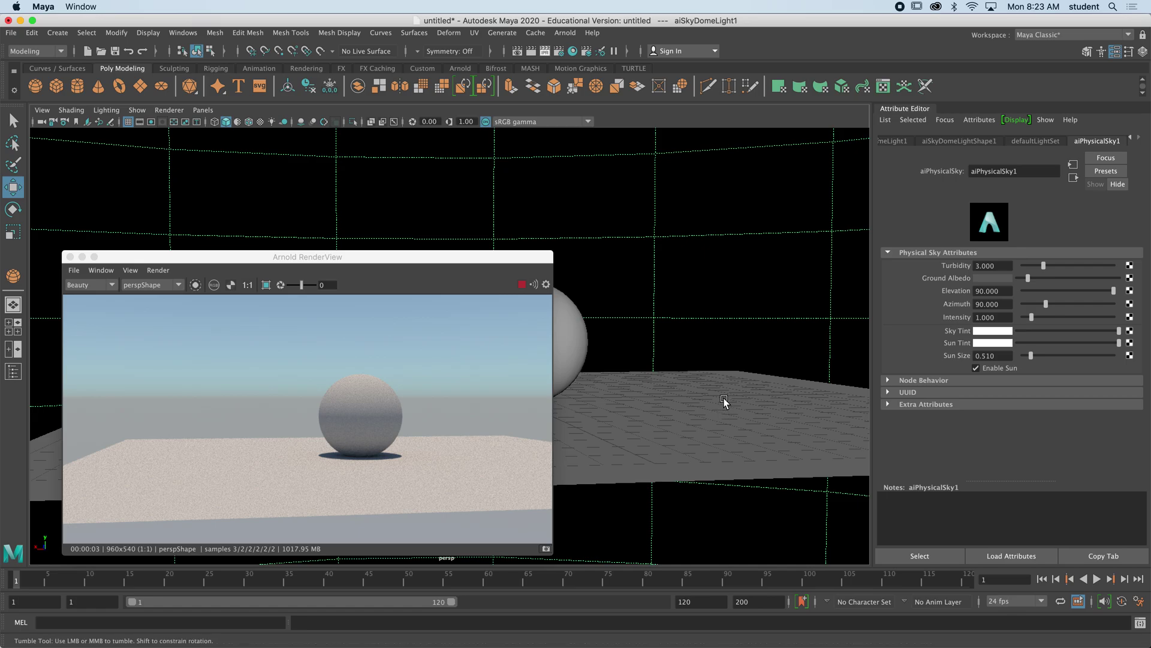
mouse_move(678, 409)
alt+mouse_down()
mouse_move(663, 423)
mouse_move(676, 421)
mouse_move(674, 450)
mouse_move(689, 390)
mouse_move(681, 415)
alt+mouse_up()
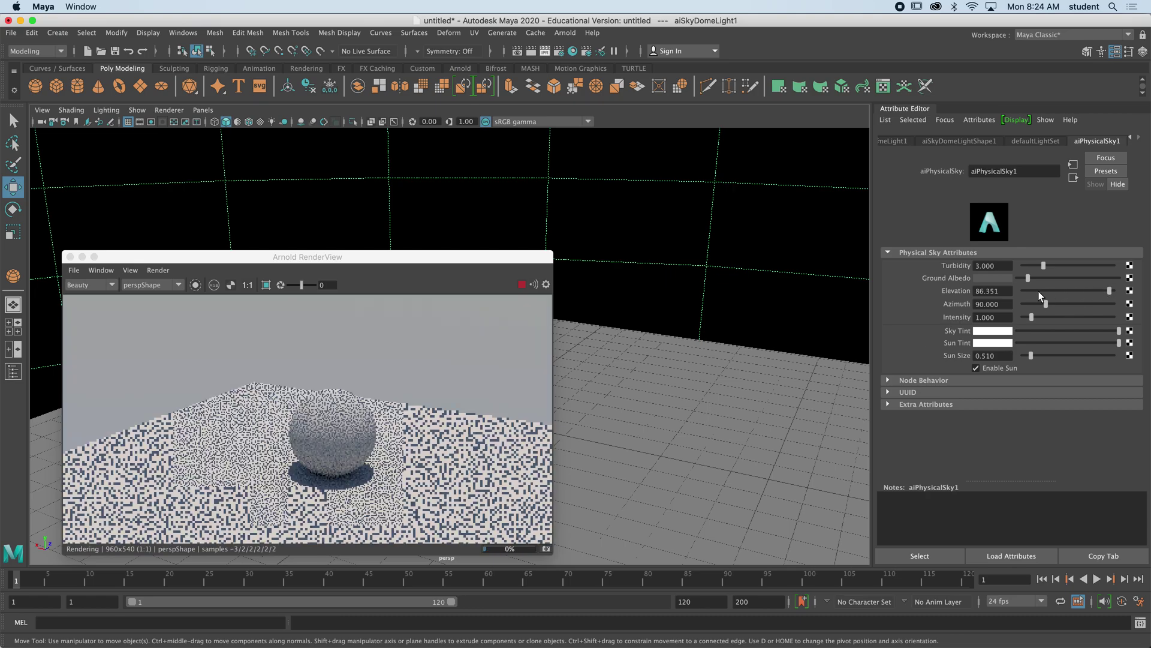
drag(1106, 290, 1043, 291)
alt+drag(765, 353, 648, 377)
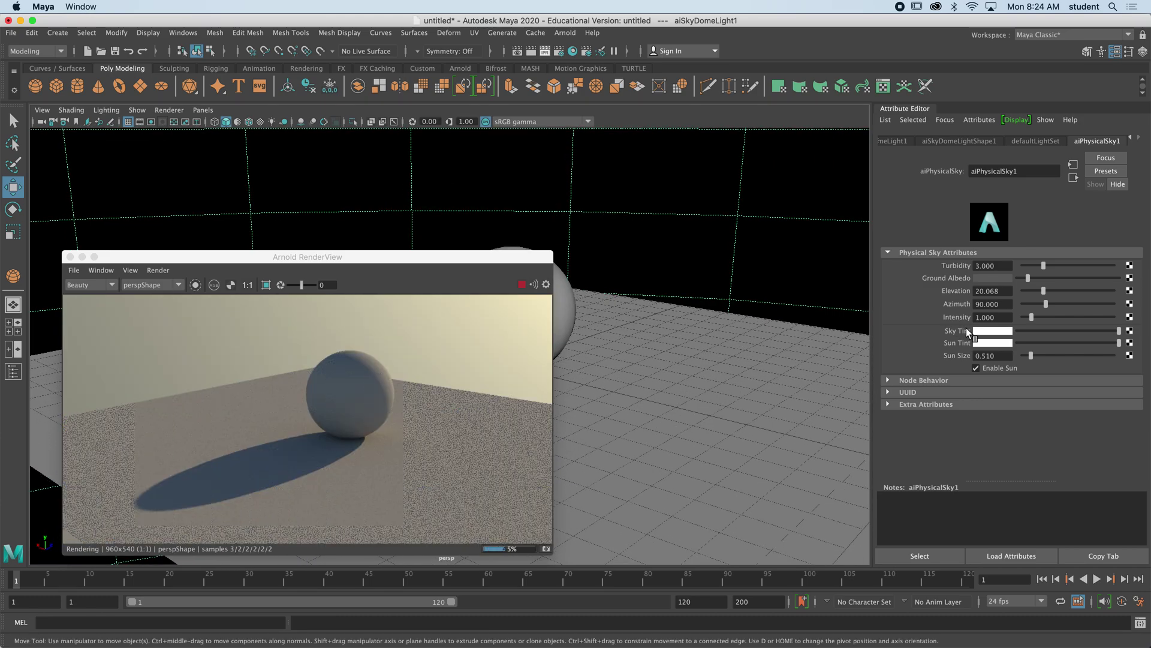
drag(1045, 290, 1060, 286)
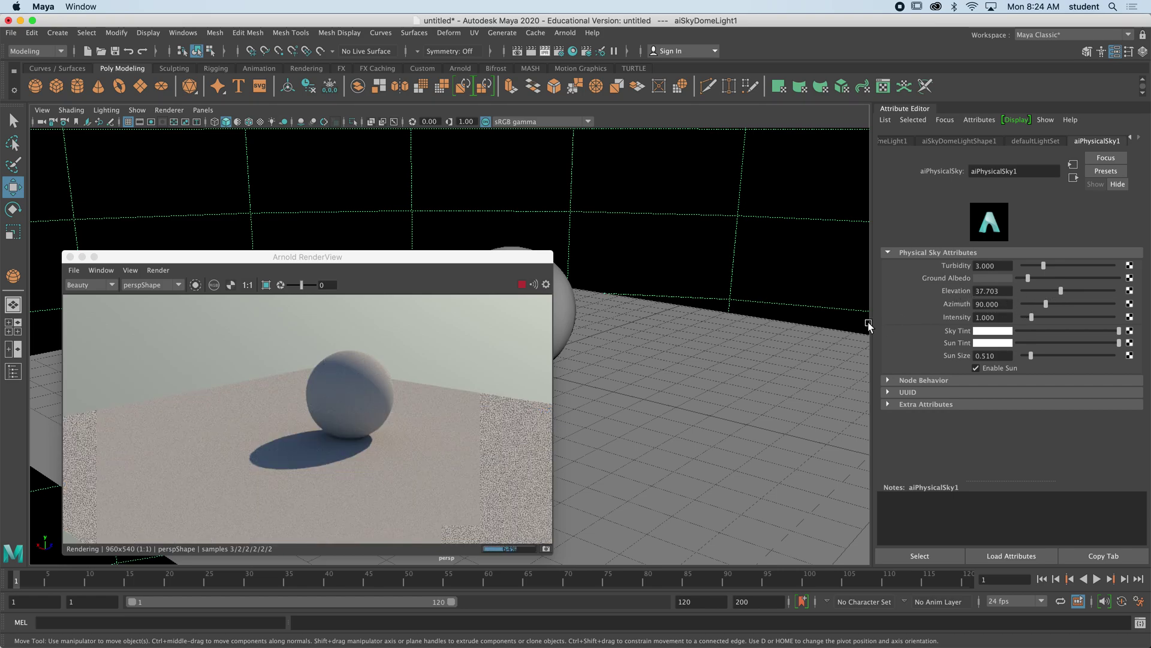
Step: Orbit the camera and swing the sun's azimuth, leaving it at 90
alt+drag(634, 340, 697, 321)
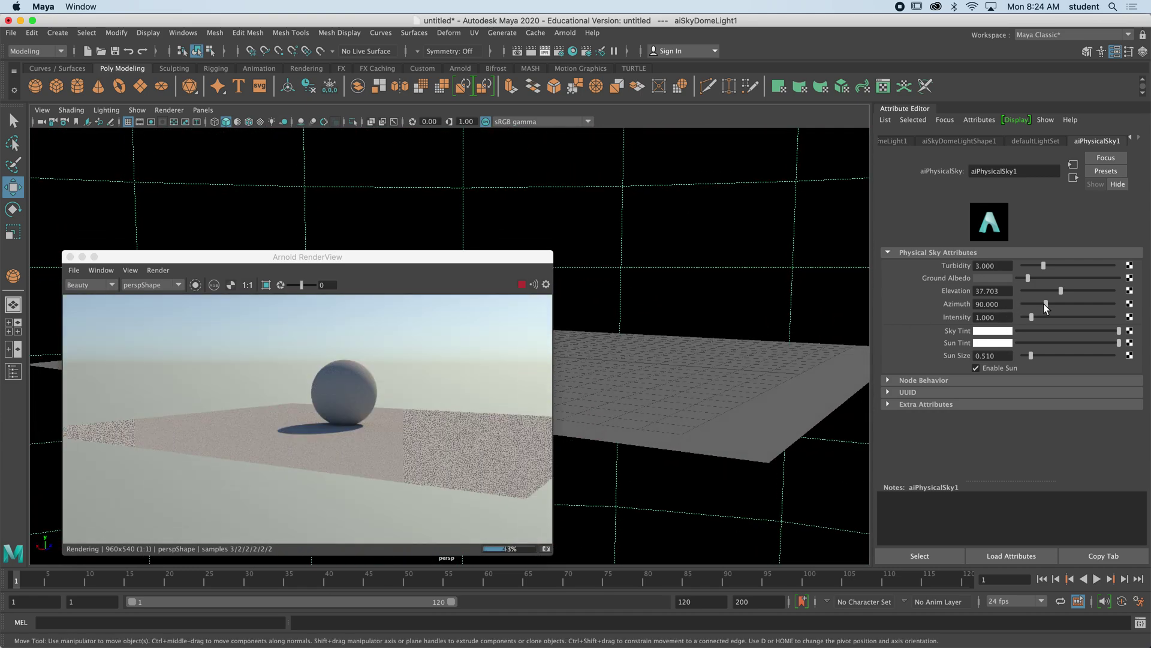
mouse_move(1045, 303)
mouse_down()
mouse_move(1119, 307)
mouse_move(1036, 305)
mouse_move(1076, 303)
mouse_move(1045, 301)
mouse_up()
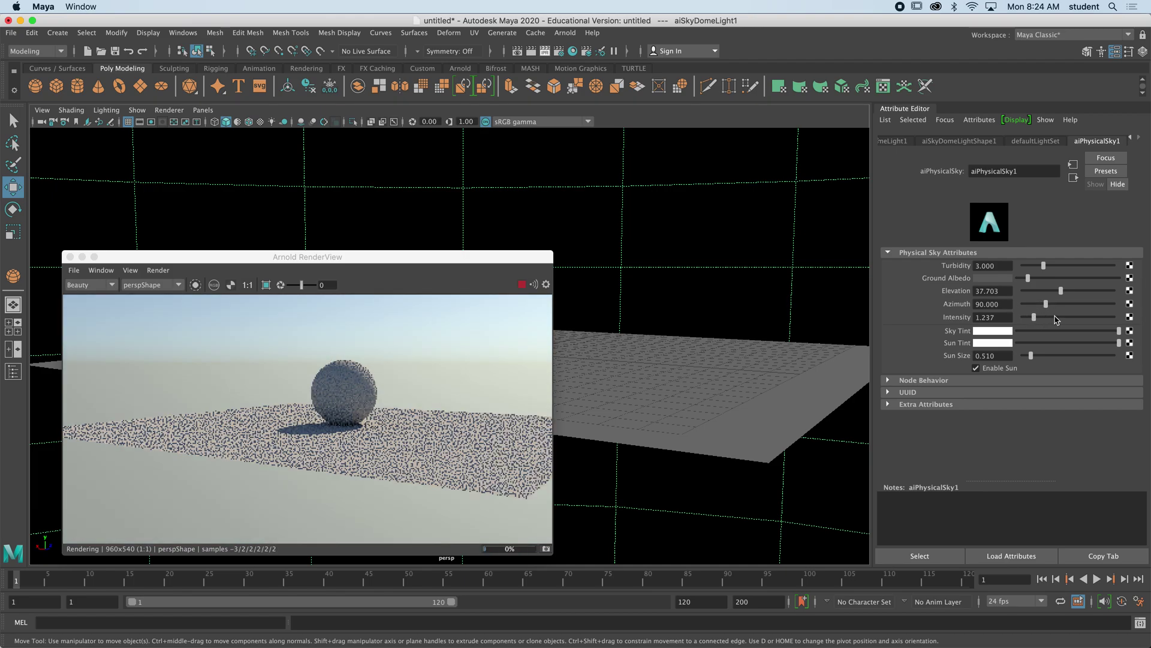
Step: Preview the sky intensity at about 2.1, then set it back to 1.000
drag(1033, 321, 1043, 321)
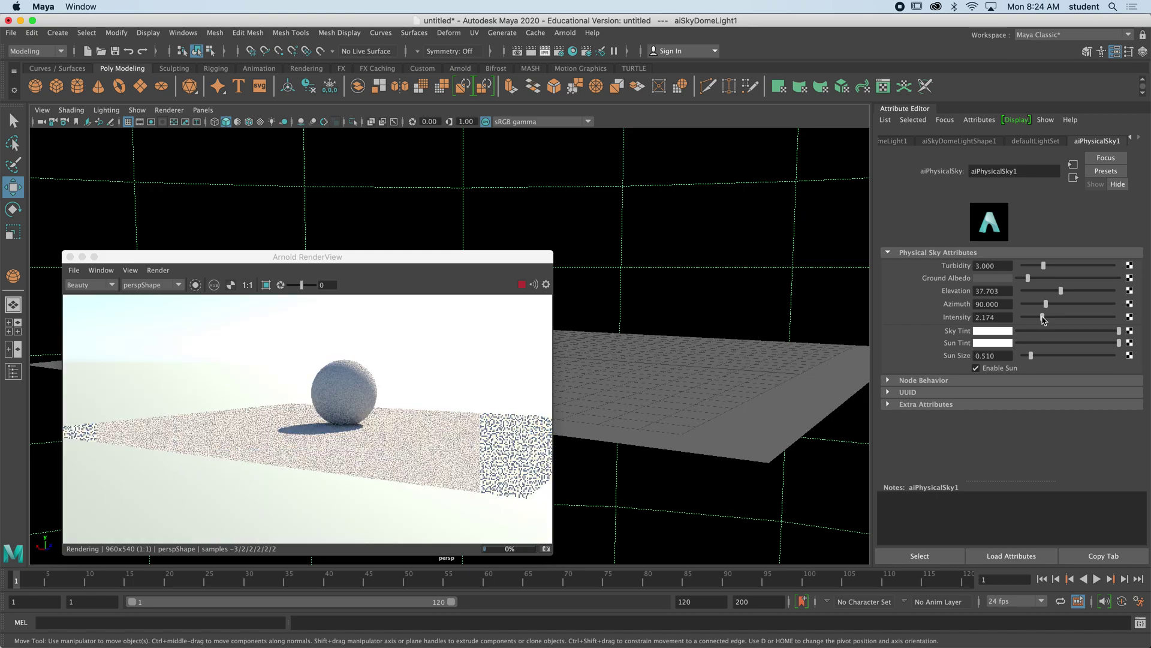
double_click(993, 318)
text(1)
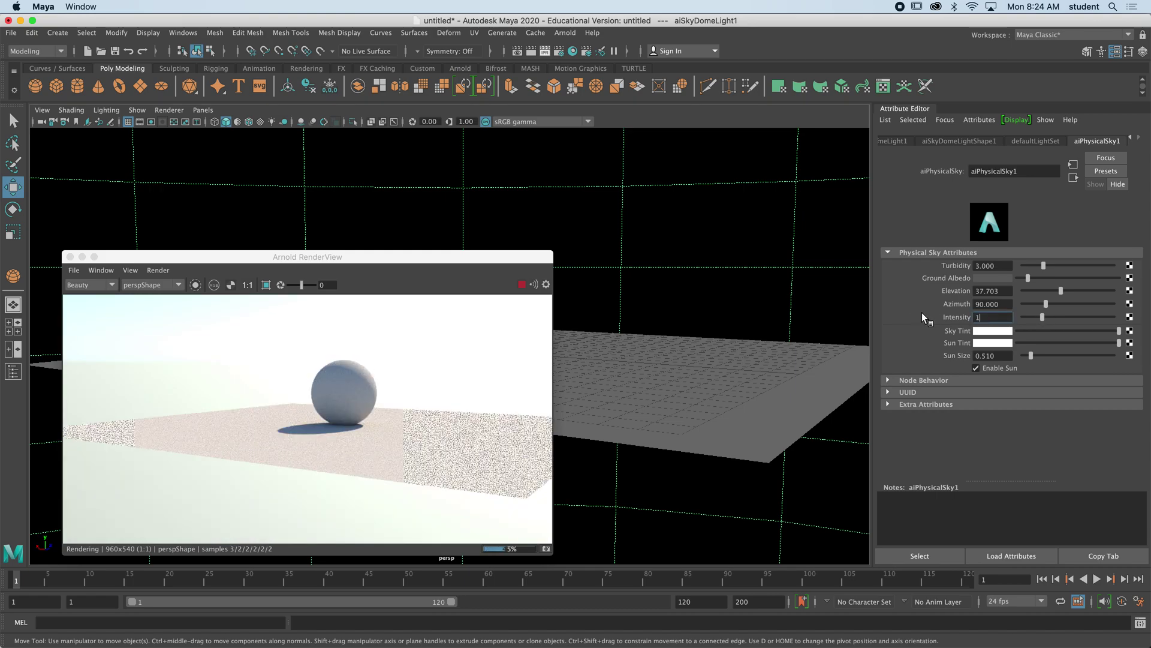
key(Tab)
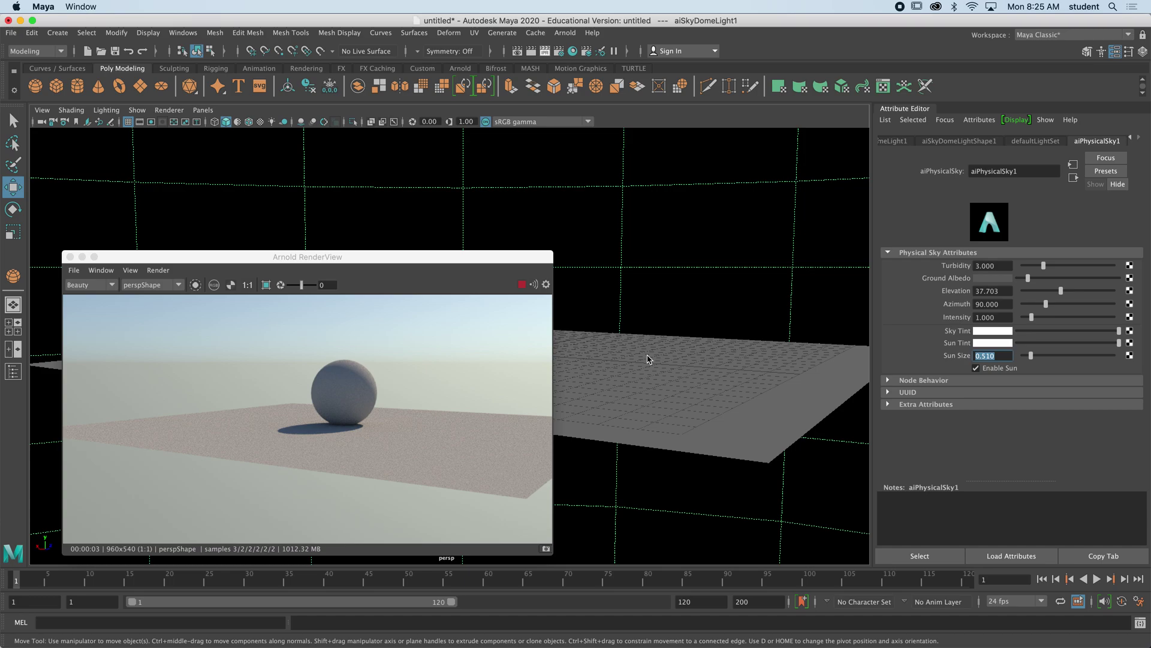
Step: Turn Enable Sun off and back on, then orbit to re-angle the rendered view
click(976, 368)
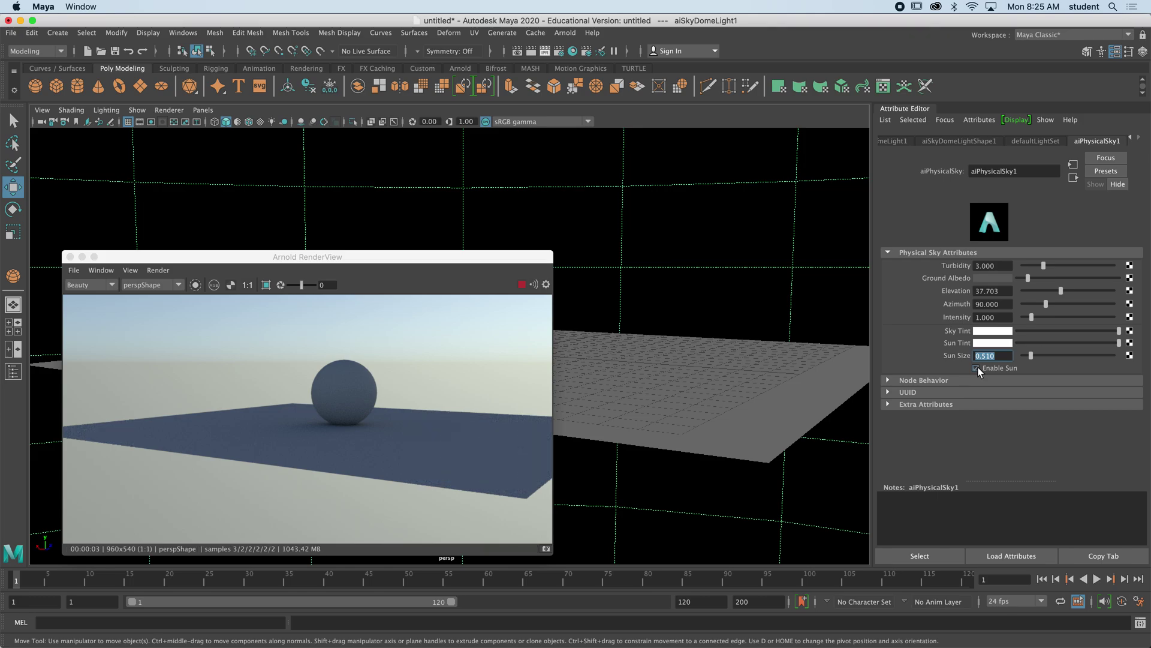
click(975, 368)
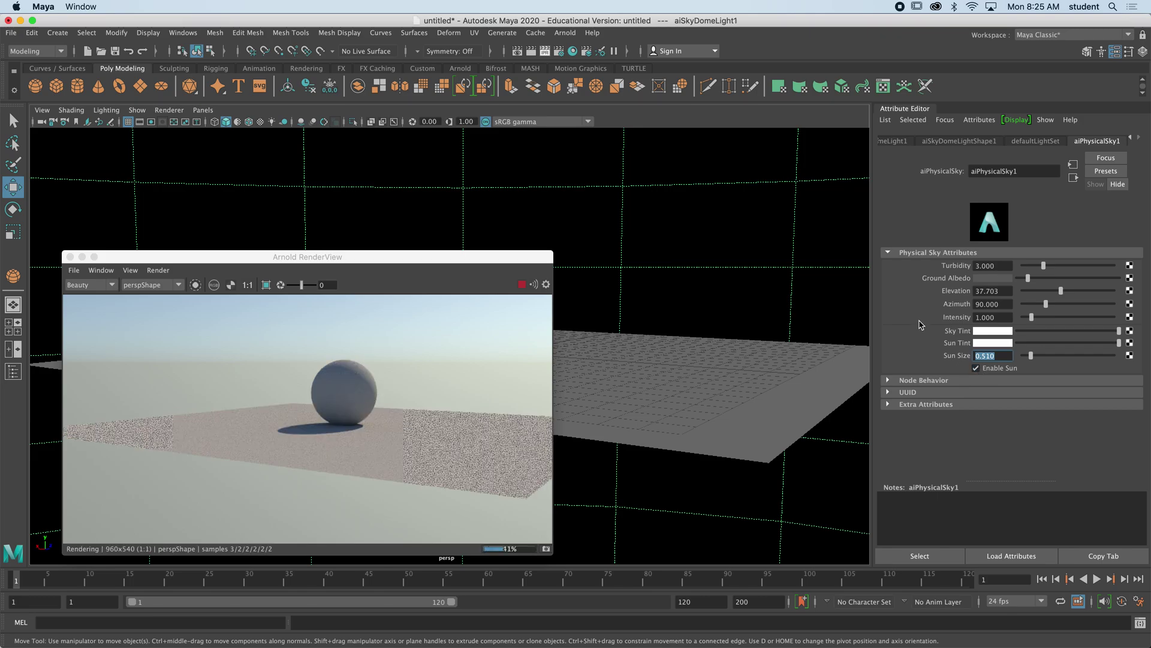
alt+drag(657, 313, 621, 321)
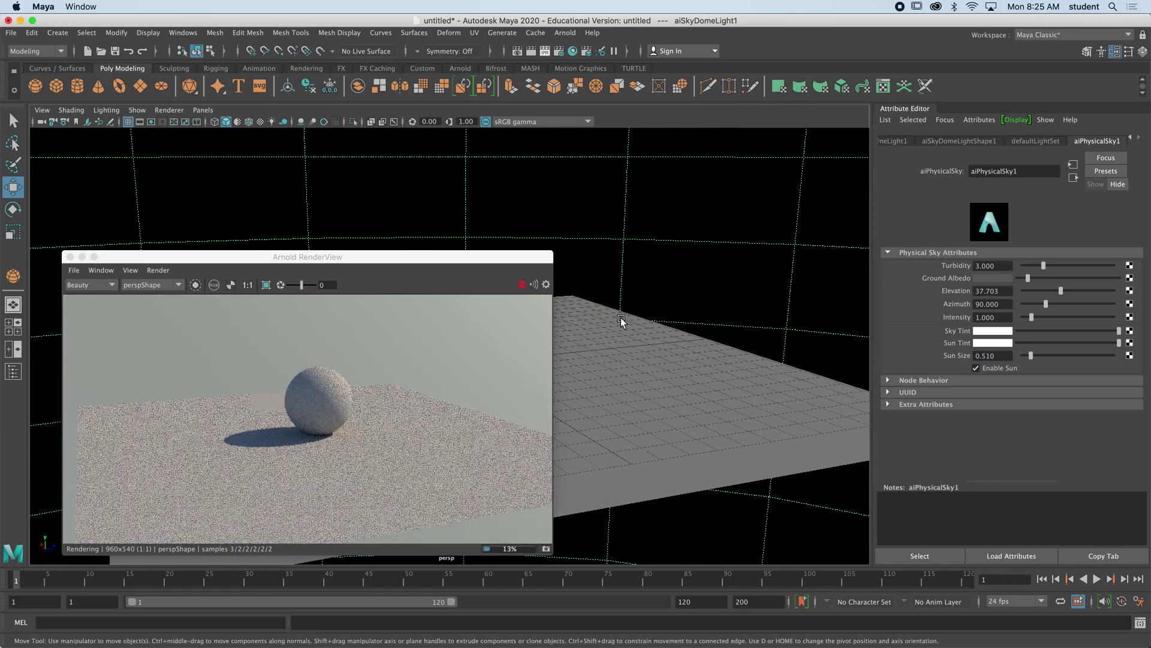